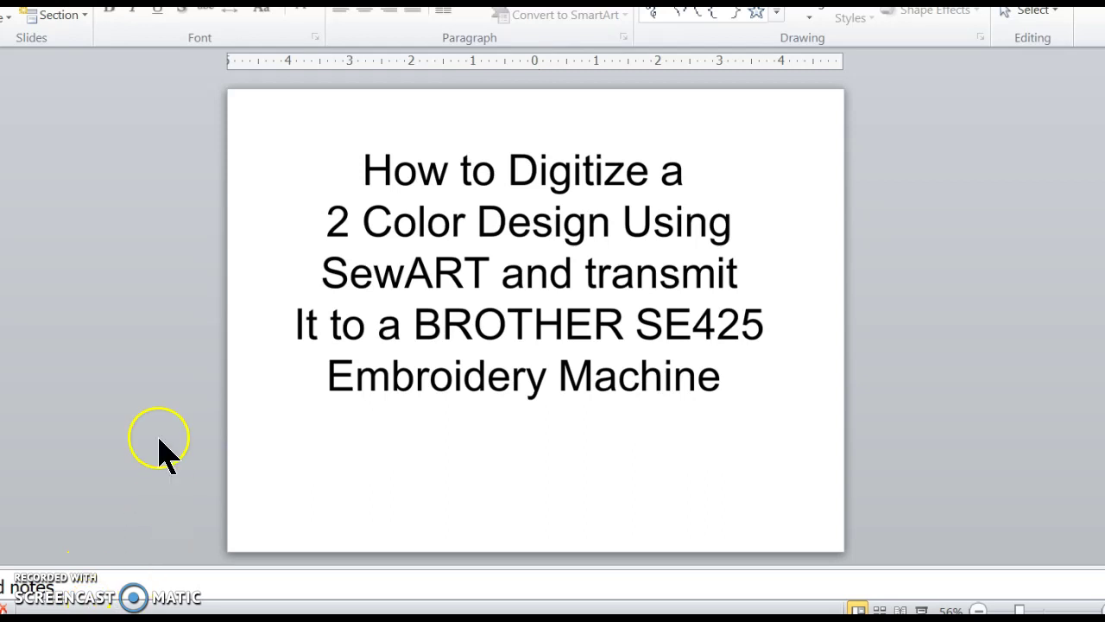
- On the next slide, copy the red lips picture to the clipboard via its right-click menu
key("Page_Down")
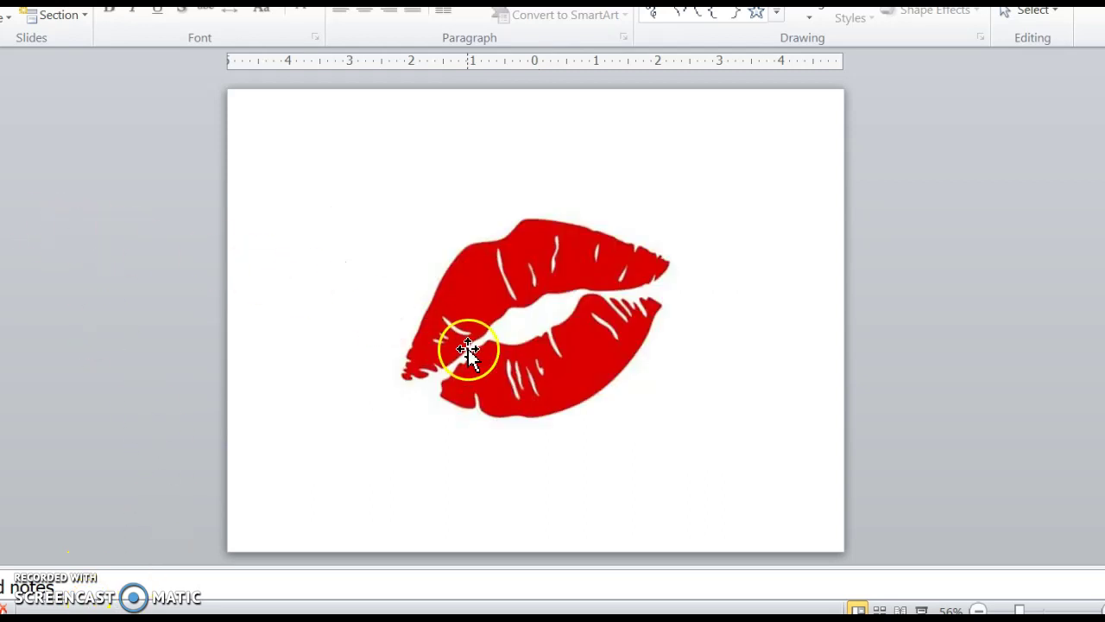
left_click(469, 349)
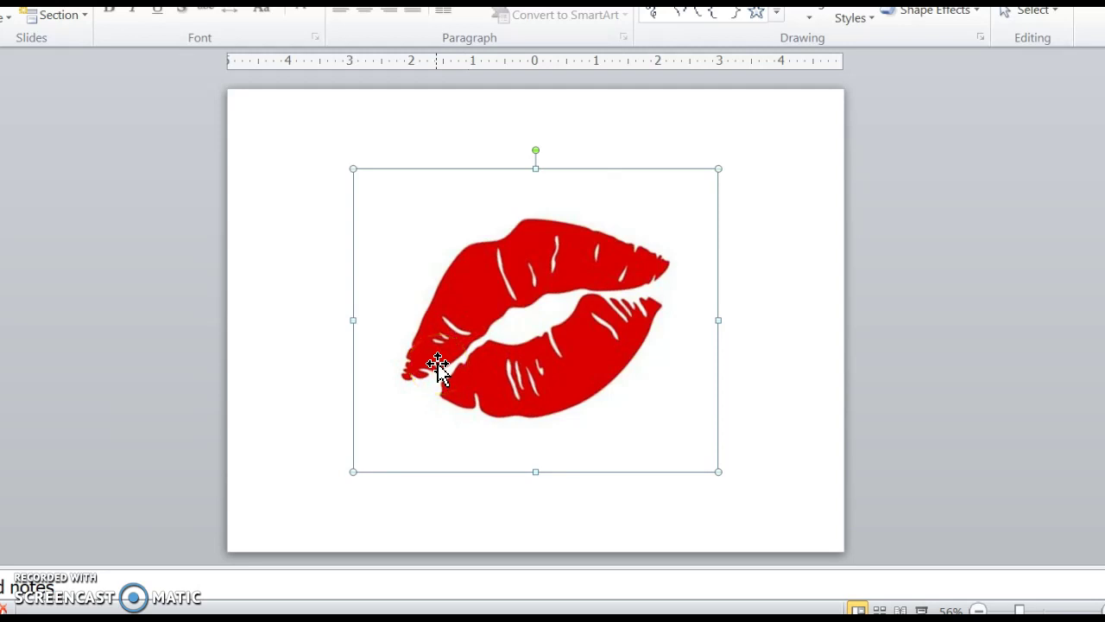
right_click(437, 365)
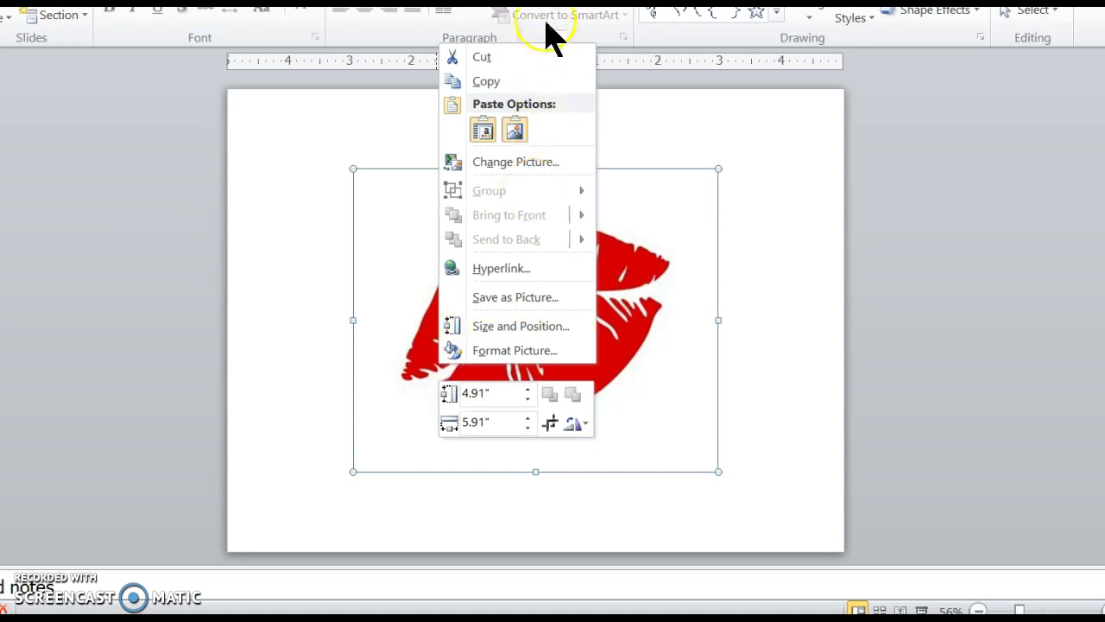
left_click(508, 84)
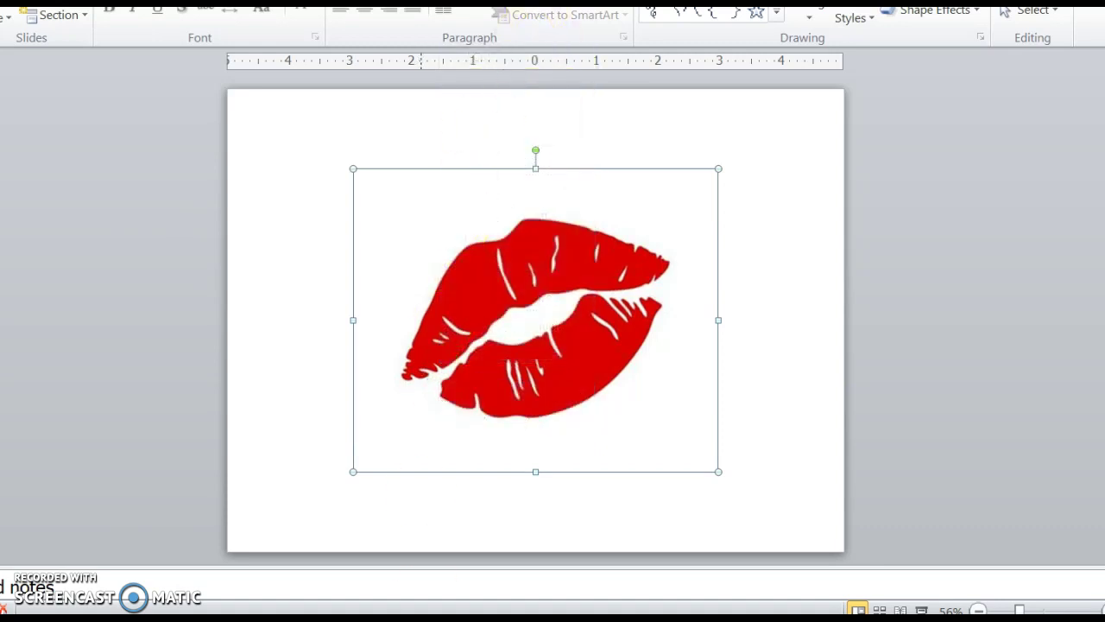
- Switch to SewArt and paste the lips picture as a new 3.94 by 3.27 image
key("alt+Tab")
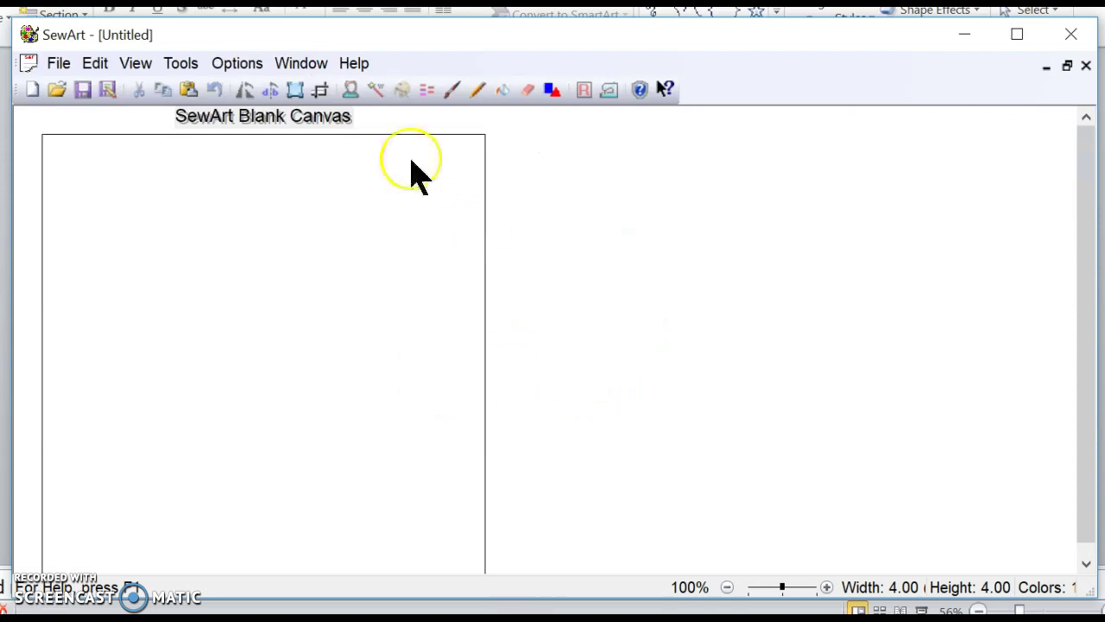
left_click(96, 65)
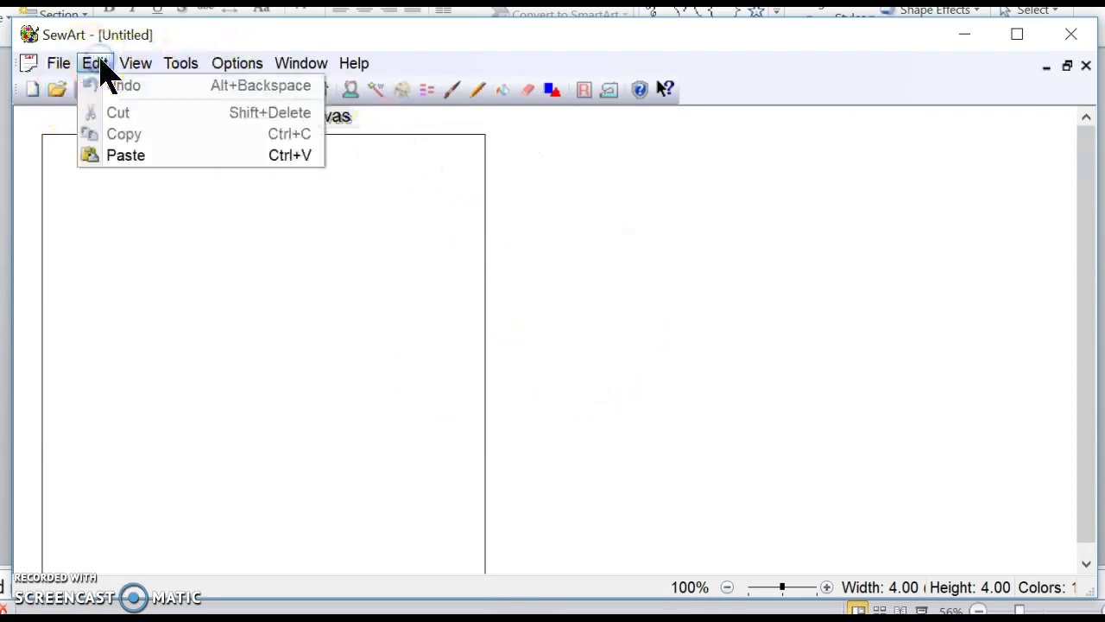
left_click(121, 135)
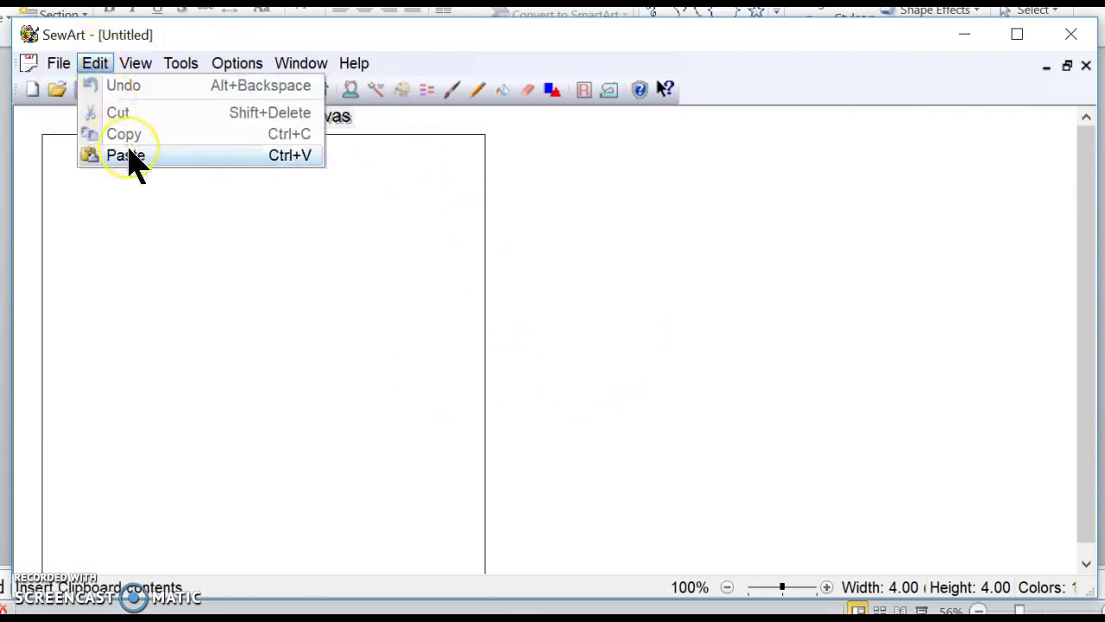
left_click(128, 156)
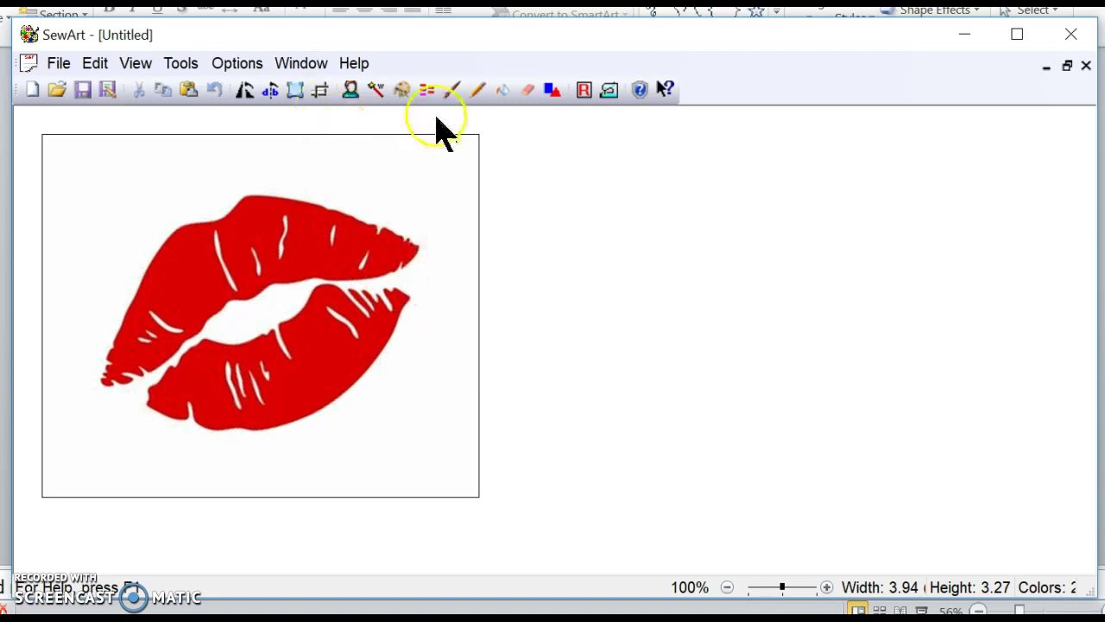
- Crop away the white margins on all four sides, leaving a 2.90 by 2.17 inch image
left_click(322, 97)
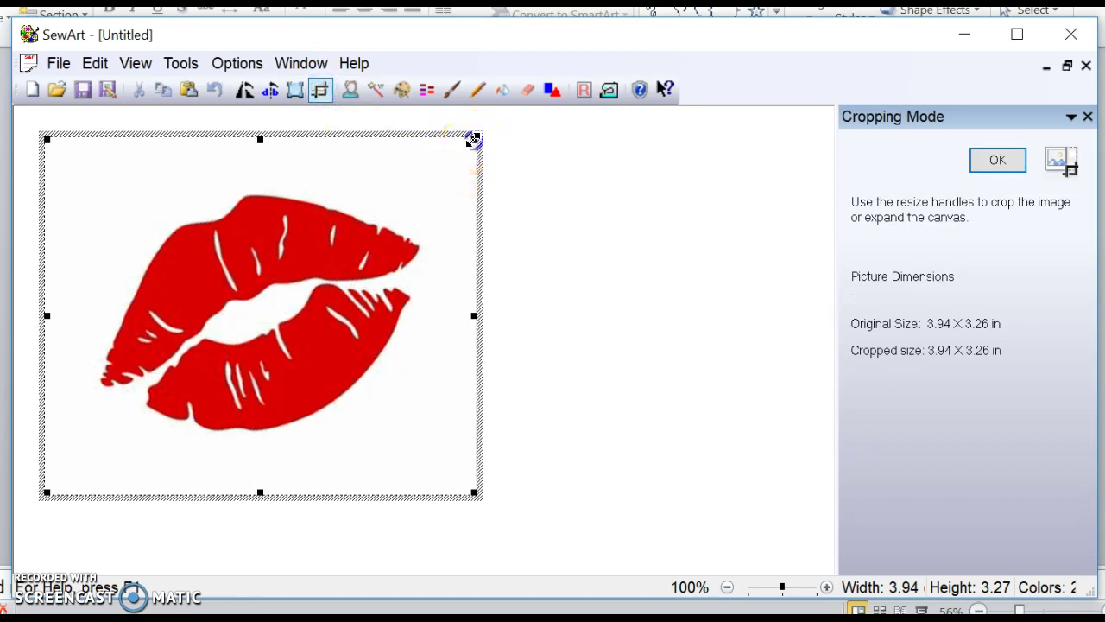
left_click_drag(474, 139, 417, 196)
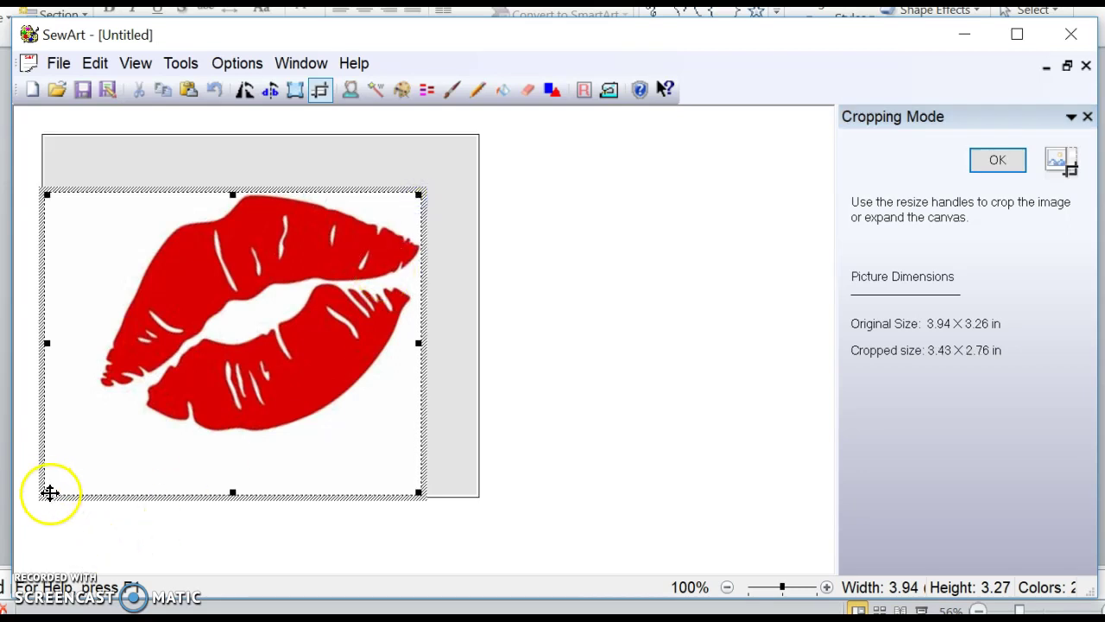
left_click_drag(46, 492, 105, 426)
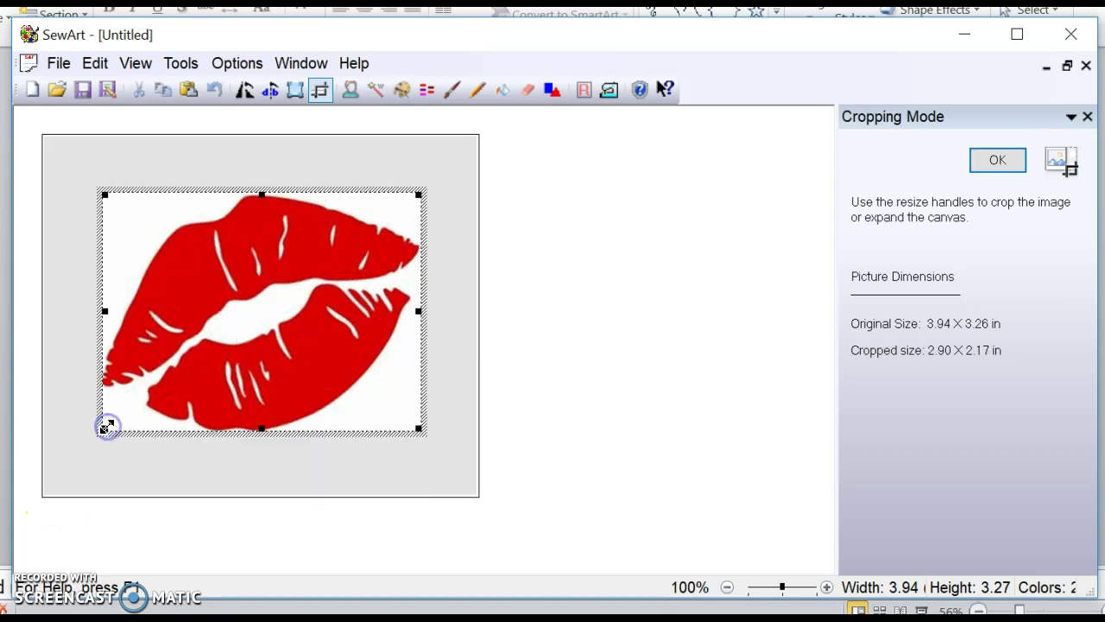
left_click(321, 90)
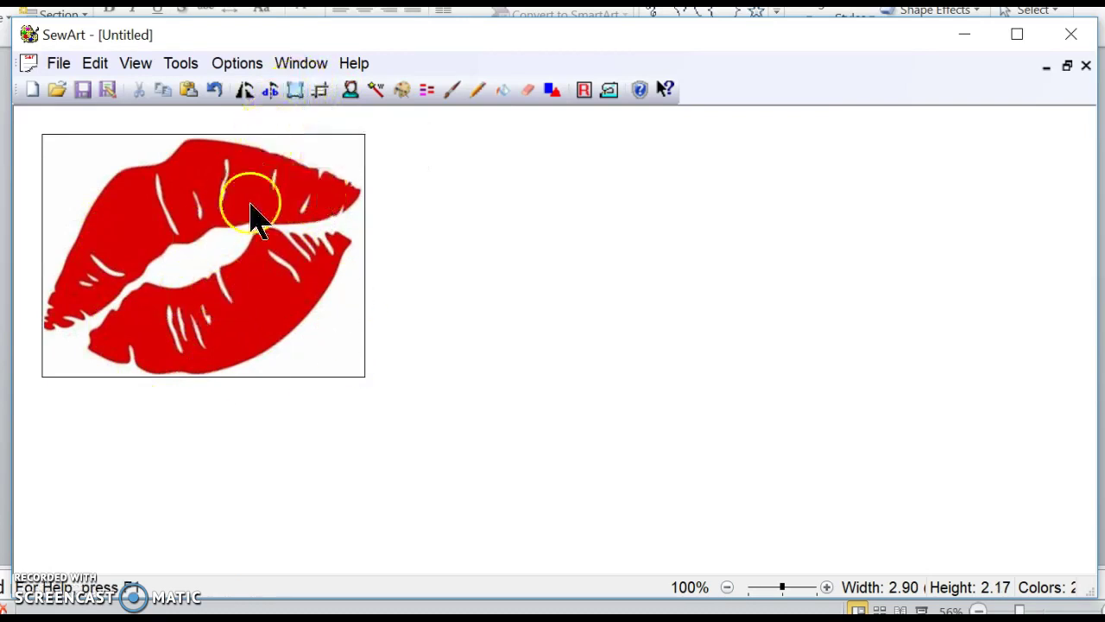
- Resize the lips image to 3.95 inches wide with locked aspect ratio, giving 3.95 by 2.94
left_click(301, 91)
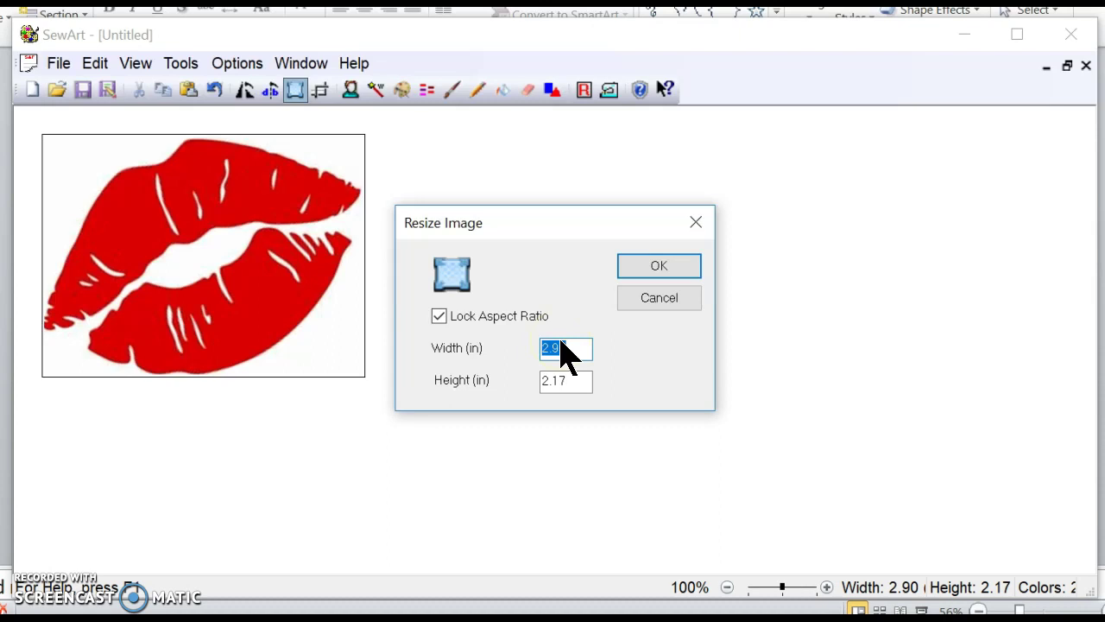
left_click(608, 371)
type("3.95")
key("Return")
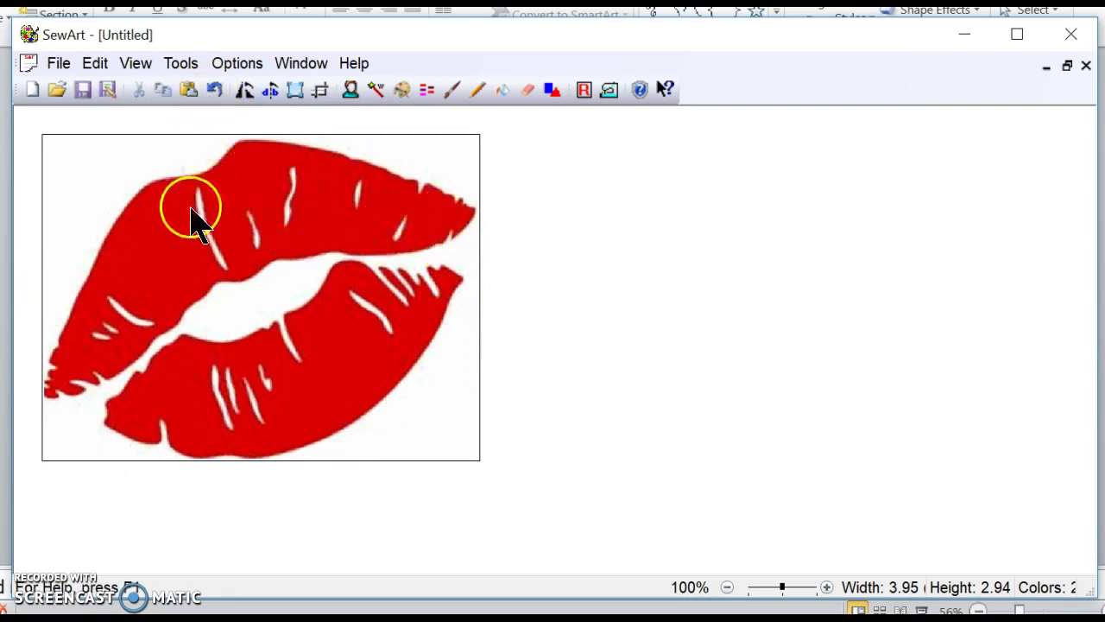
- Run Tools > Reduce Colors with 2 as the number of colours
left_click(183, 69)
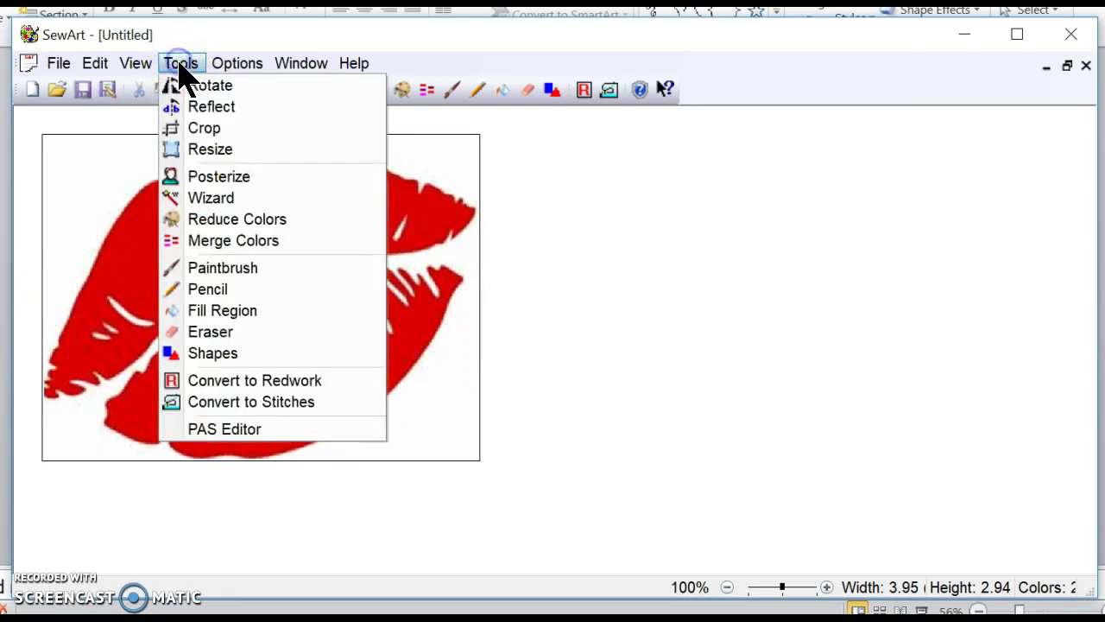
left_click(282, 221)
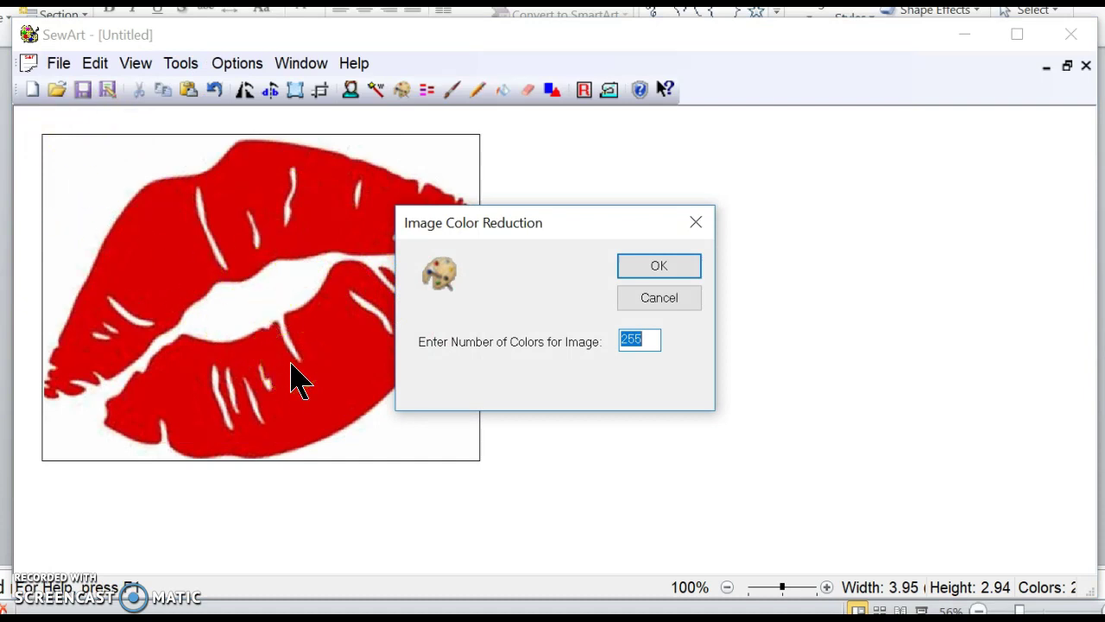
type("2")
key("Return")
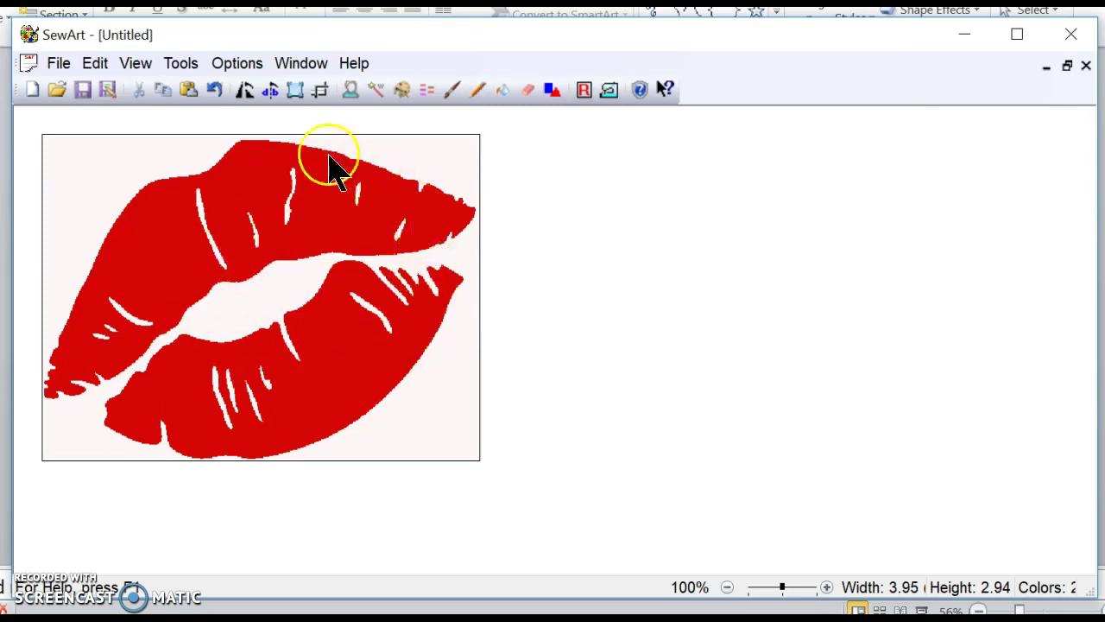
- In Stitch Mode, fill the upper and lower lips with stitches and confirm with OK
left_click(189, 66)
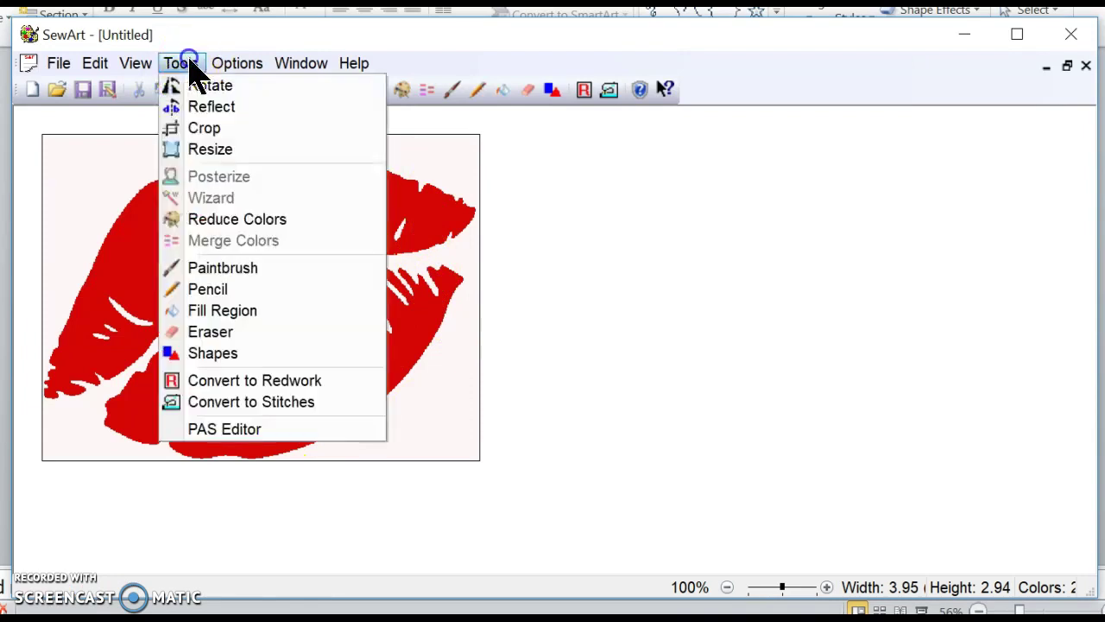
left_click(311, 410)
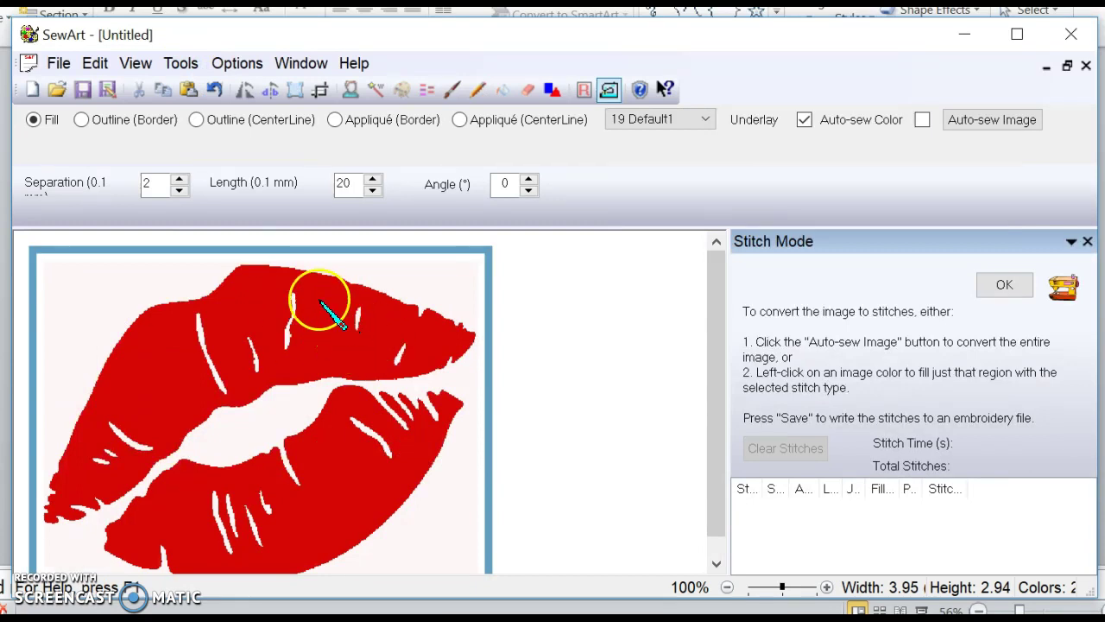
left_click(164, 376)
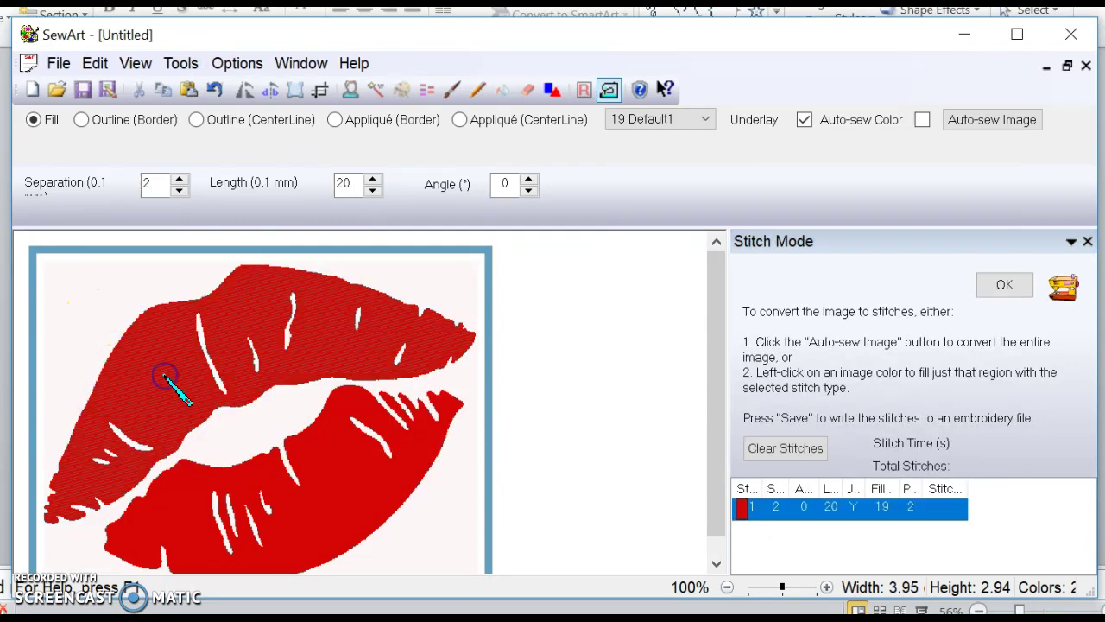
left_click(344, 477)
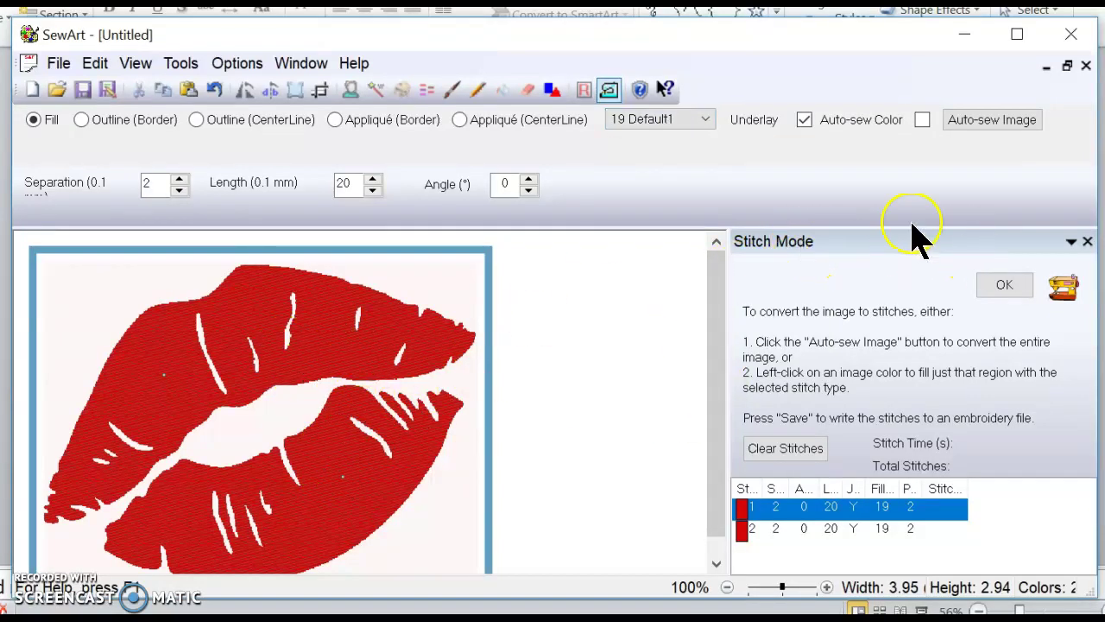
left_click(1016, 287)
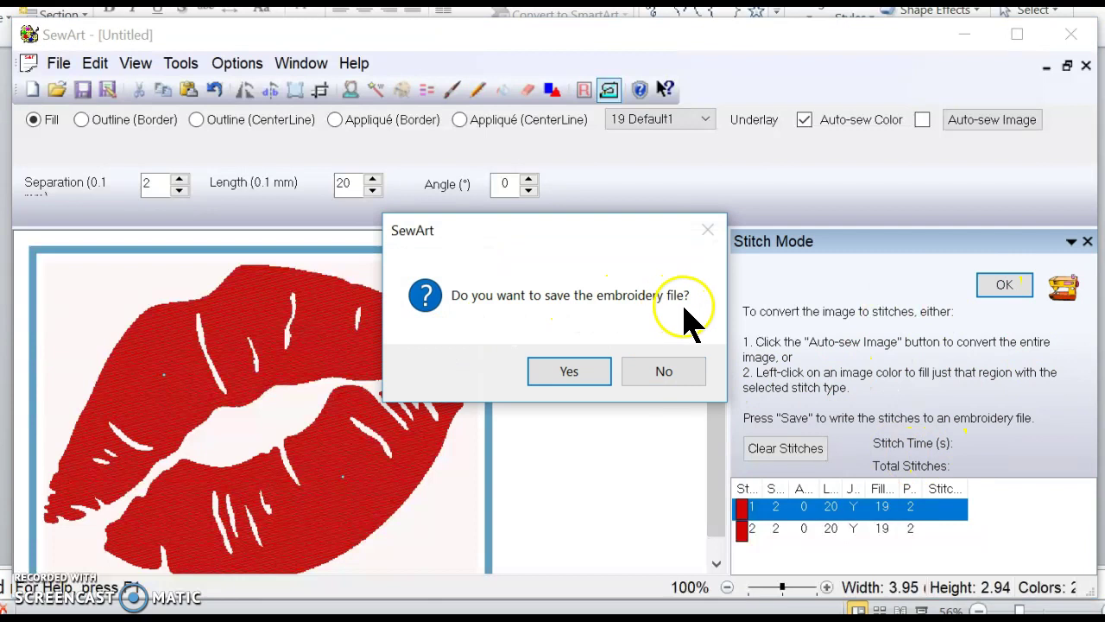
- Save the design as 999lips, then as Brother 999lips.pes in Documents
left_click(557, 372)
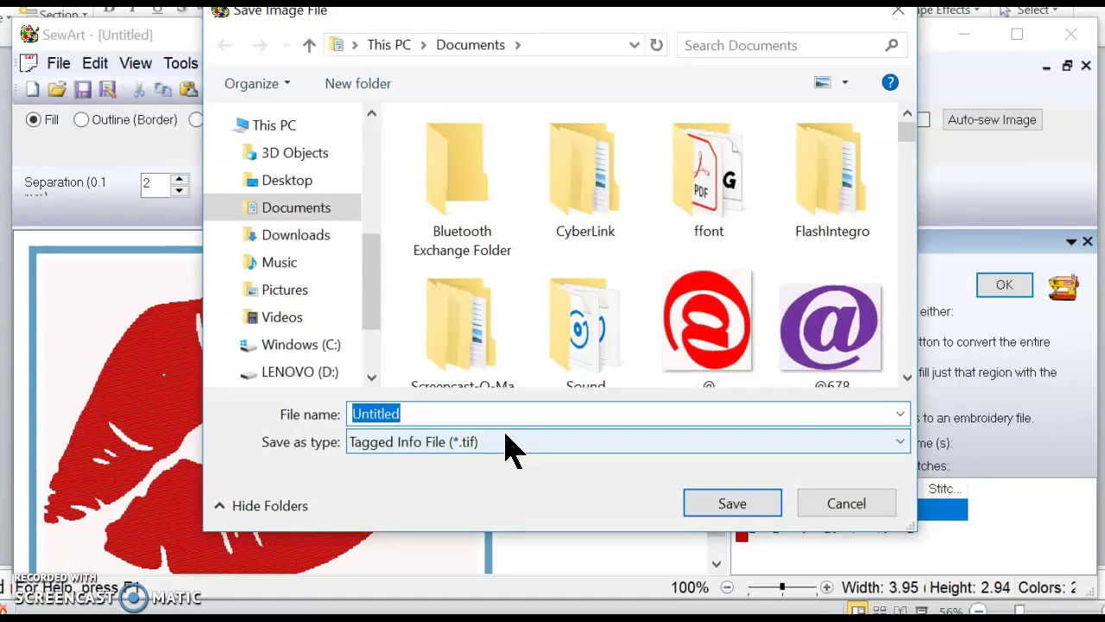
type("999")
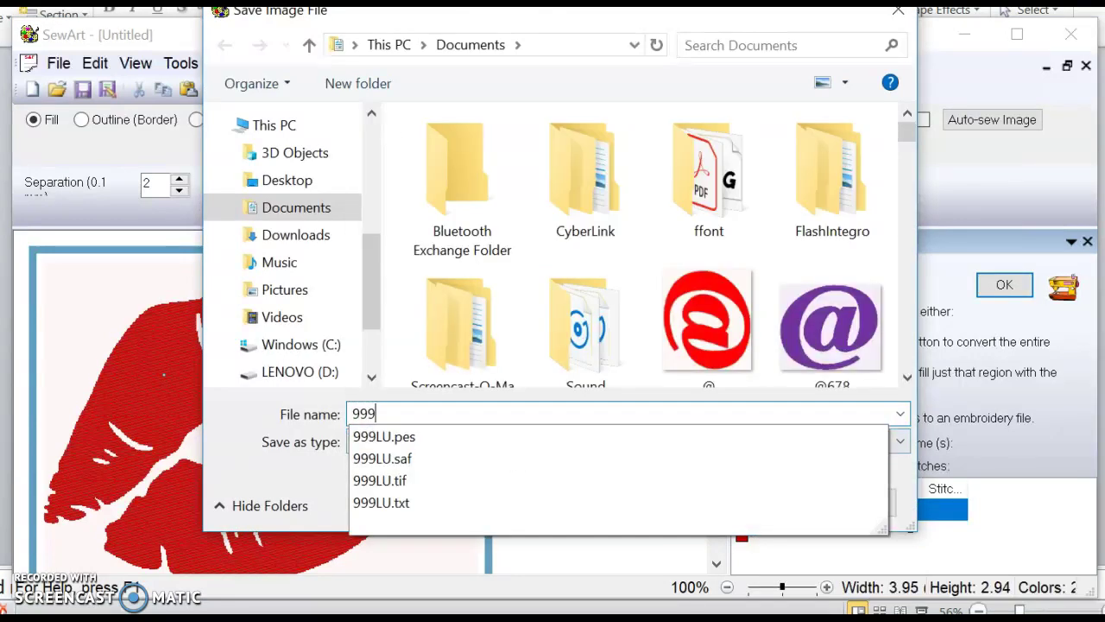
type("lips")
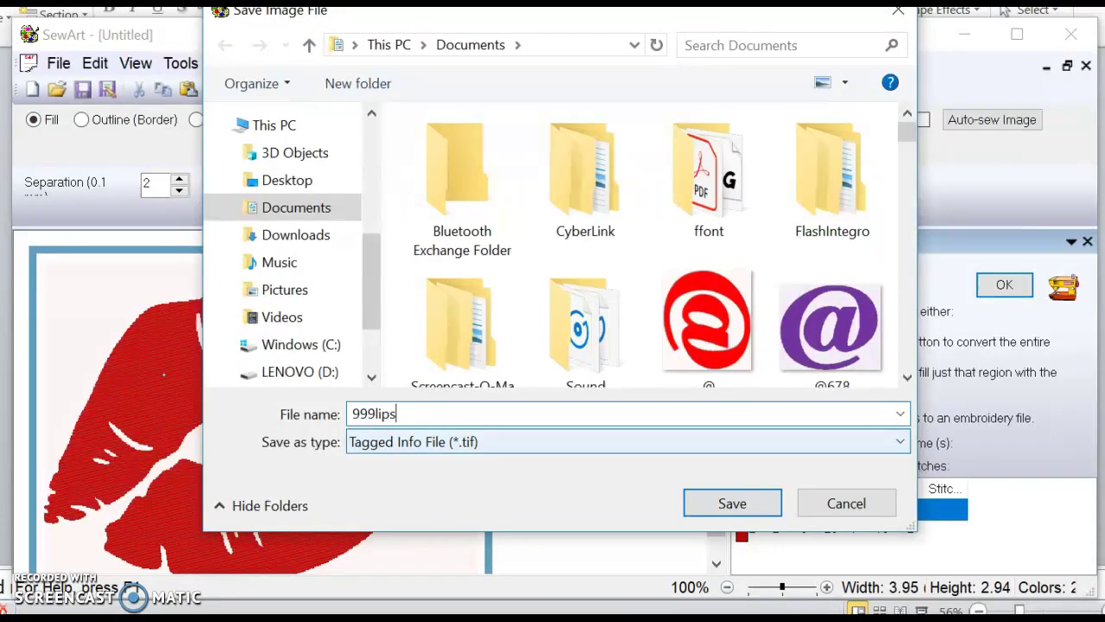
left_click(749, 504)
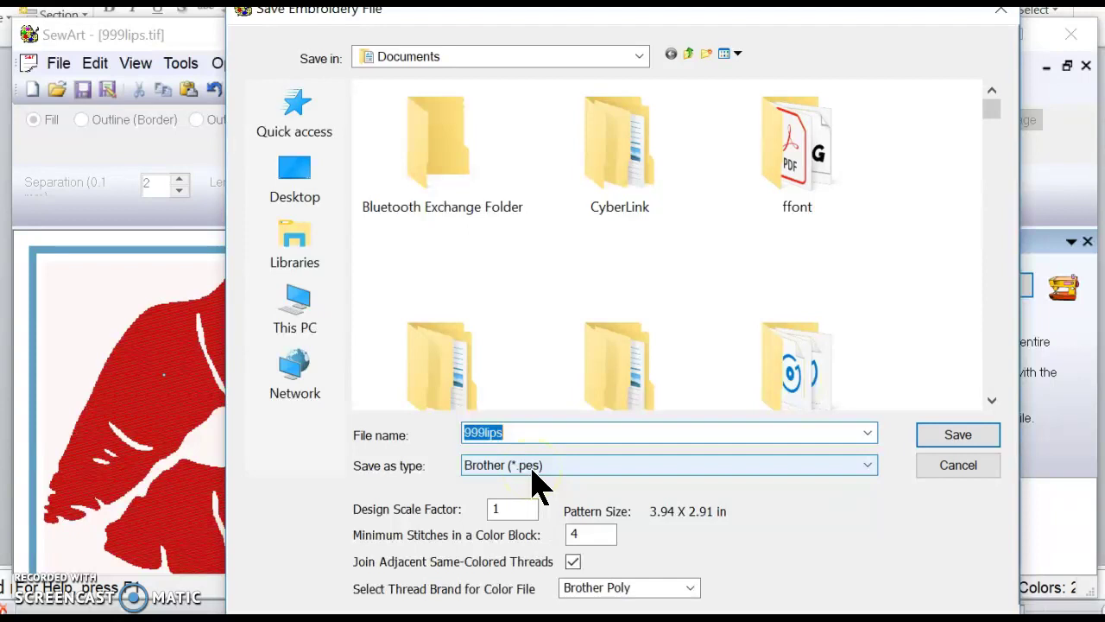
left_click(976, 436)
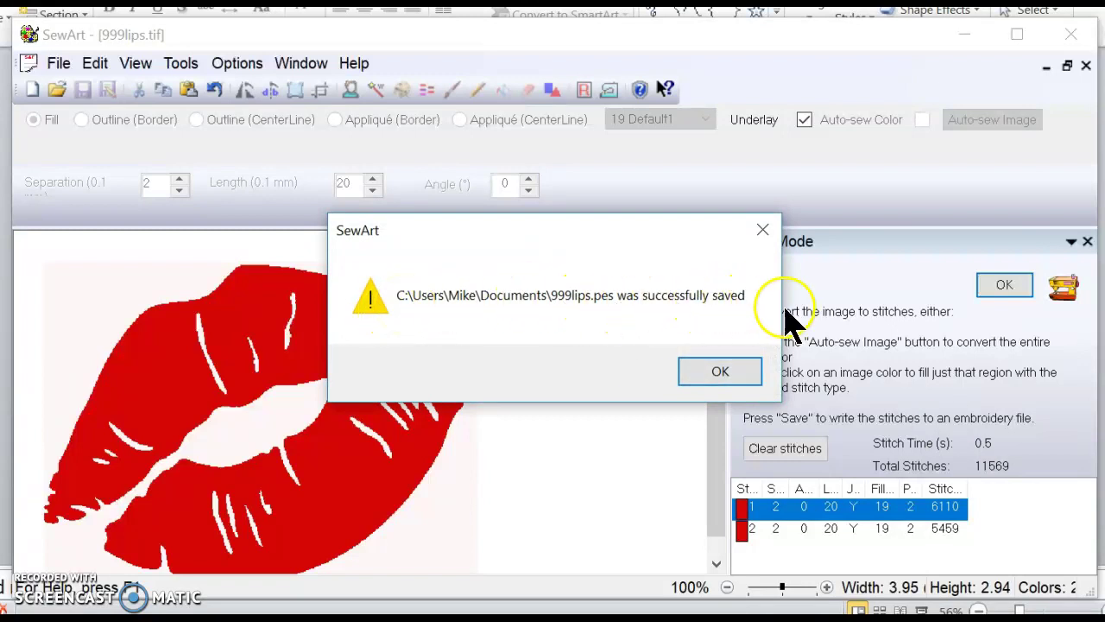
left_click(720, 371)
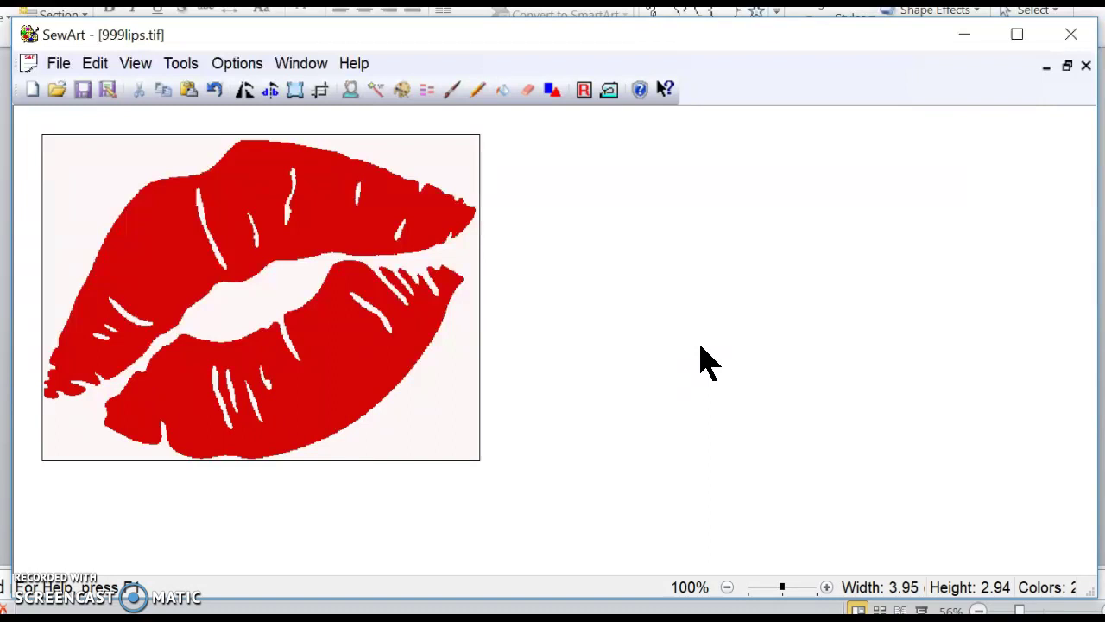
- Search File Explorer for 999 and select both the 999lips SAF and 999lips.pes files
left_click(631, 375)
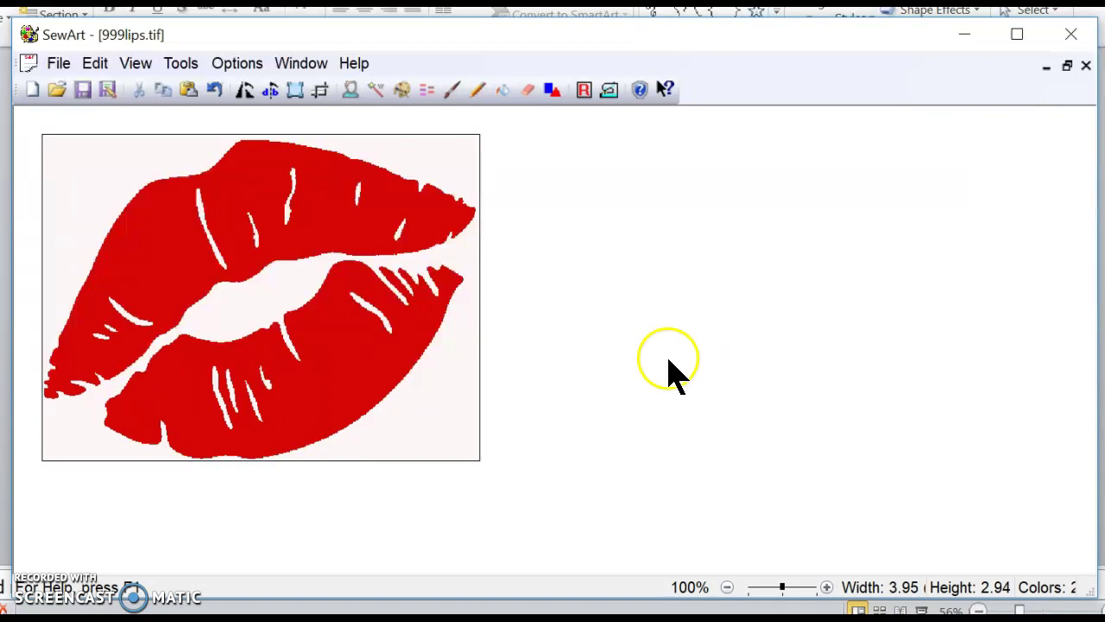
key("alt+Tab")
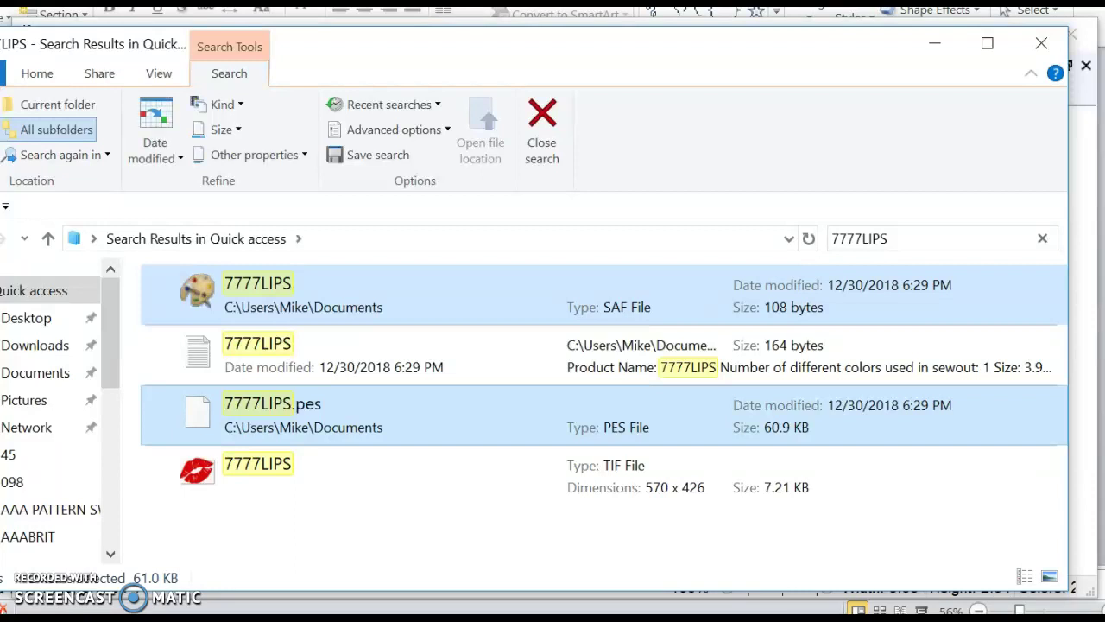
left_click(915, 240)
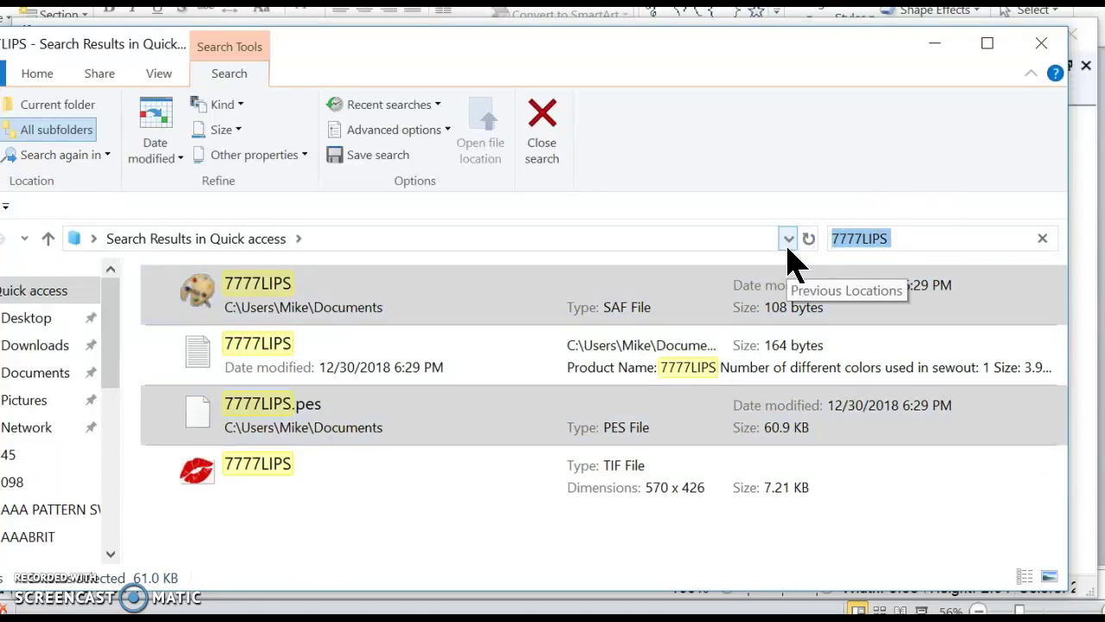
type("999")
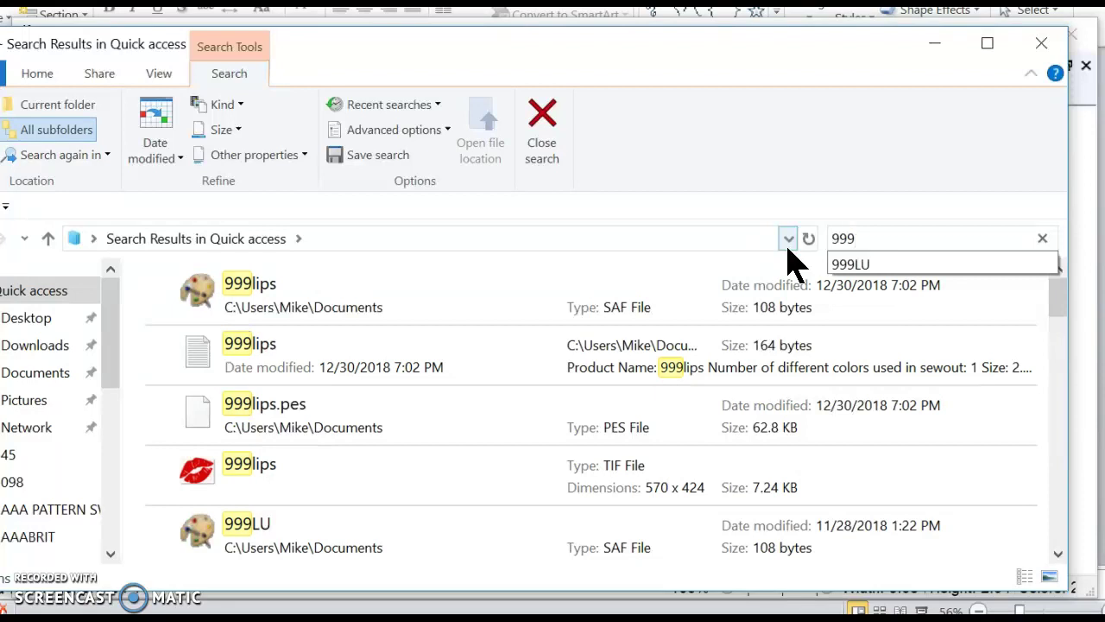
left_click(398, 480)
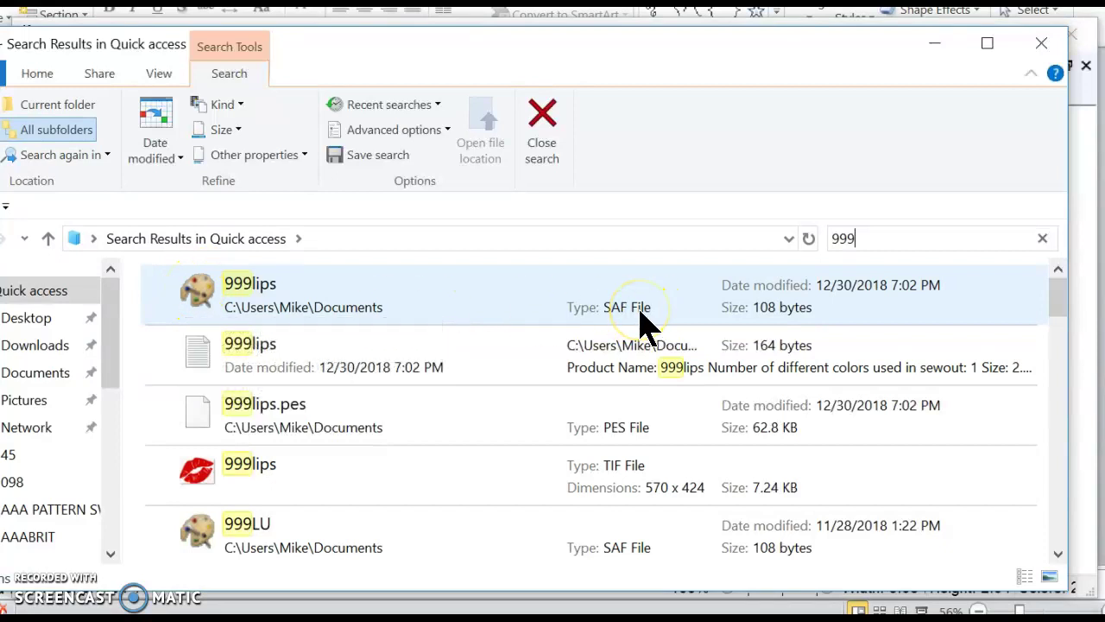
left_click(341, 301)
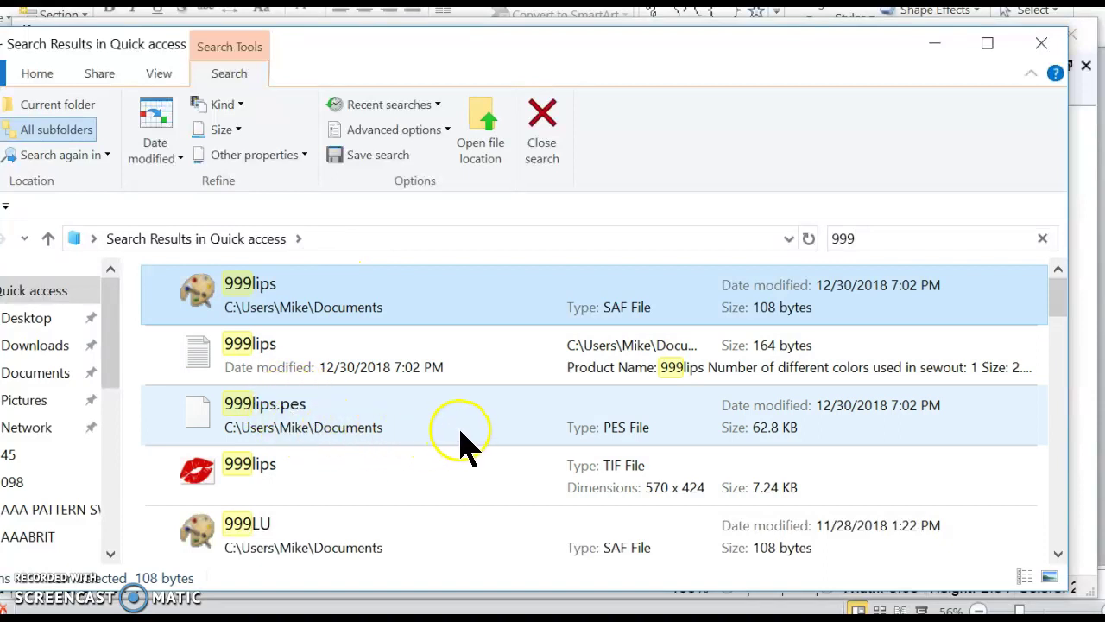
left_click(406, 424, "ctrl")
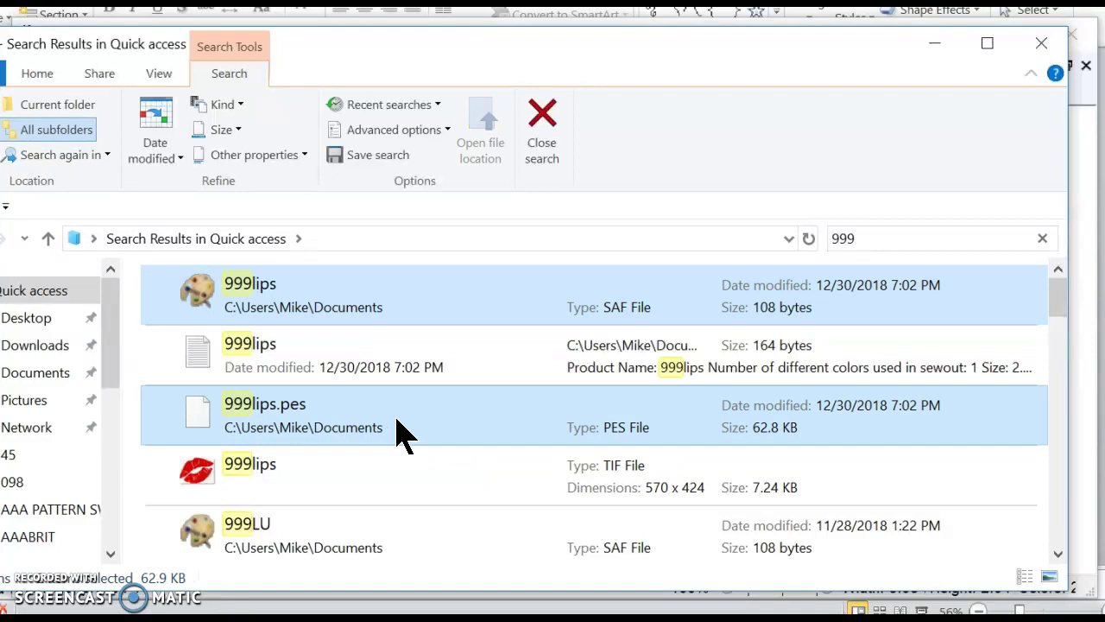
- Send the two selected 999lips files to USB Drive (F:)
right_click(397, 427)
mouse_move(522, 240)
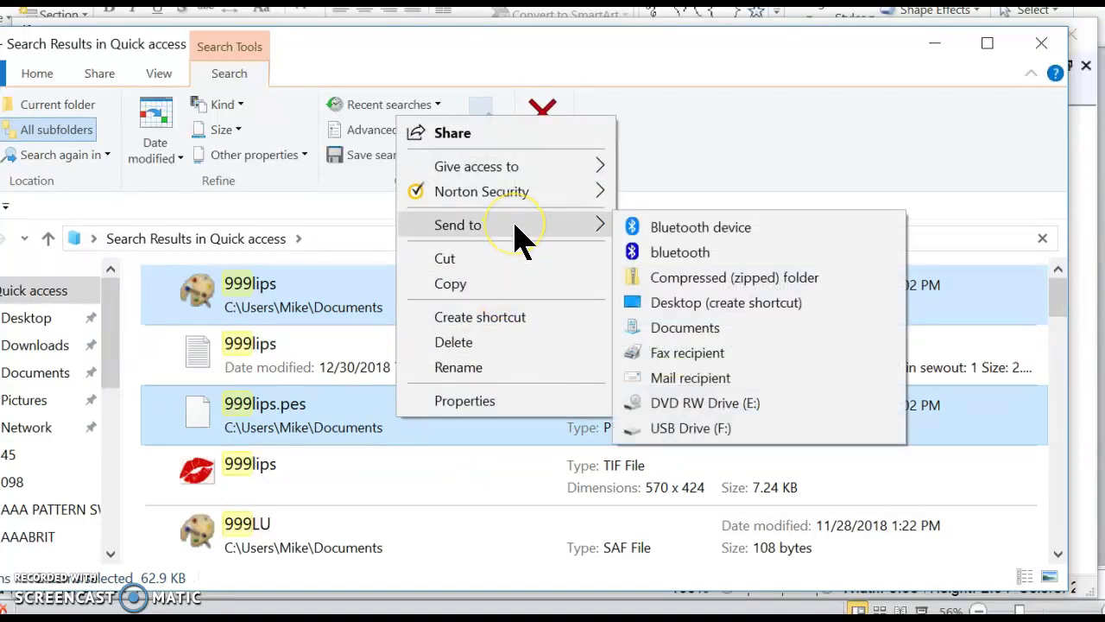
left_click(688, 429)
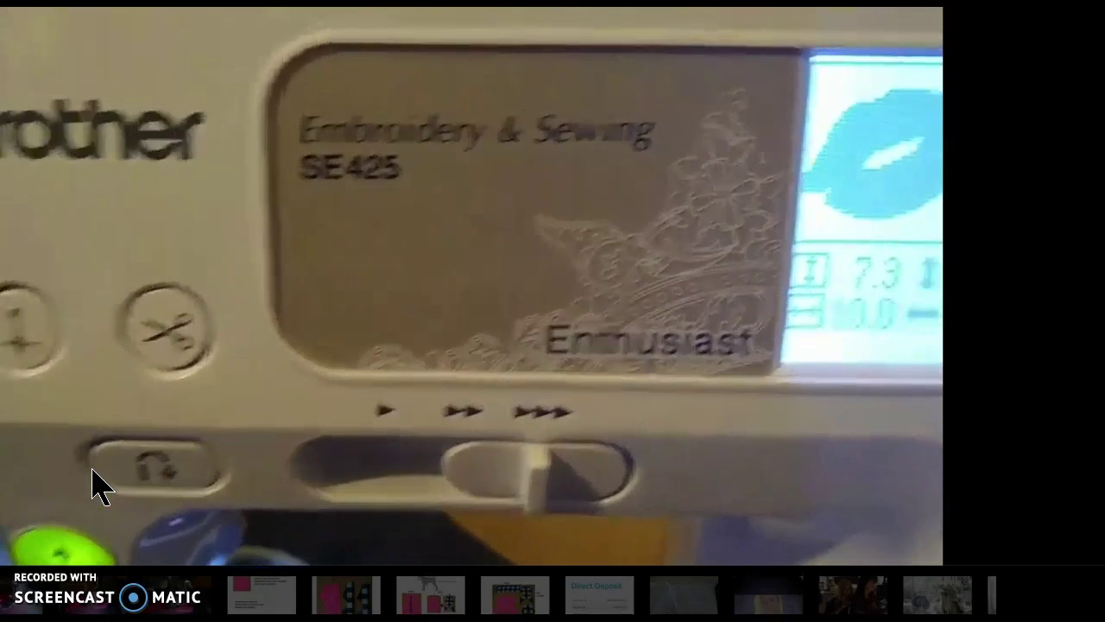
left_click(82, 511)
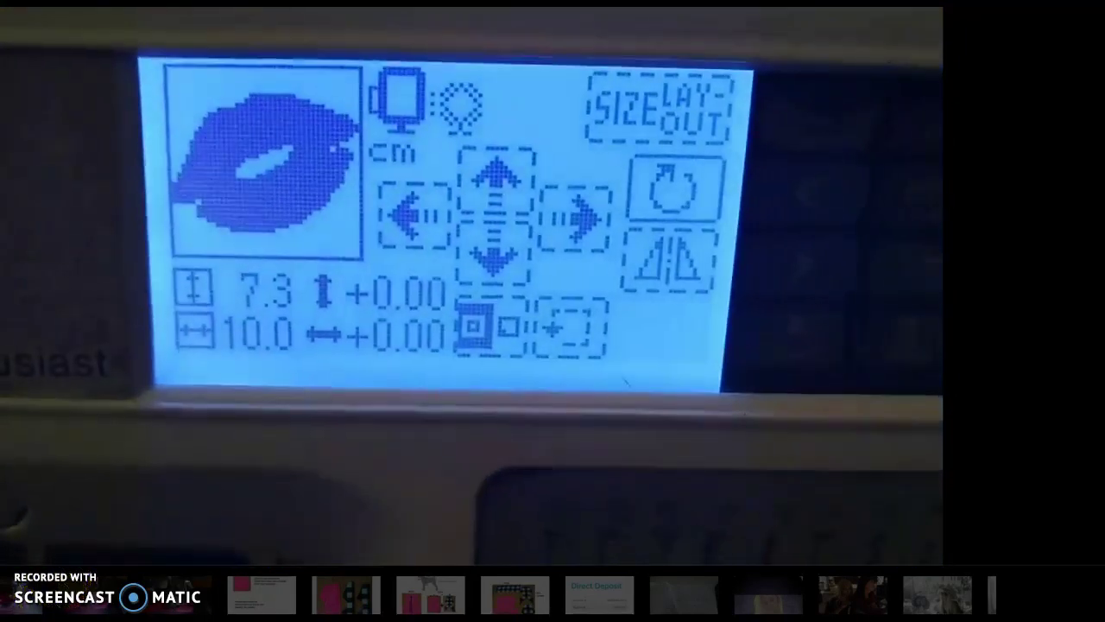